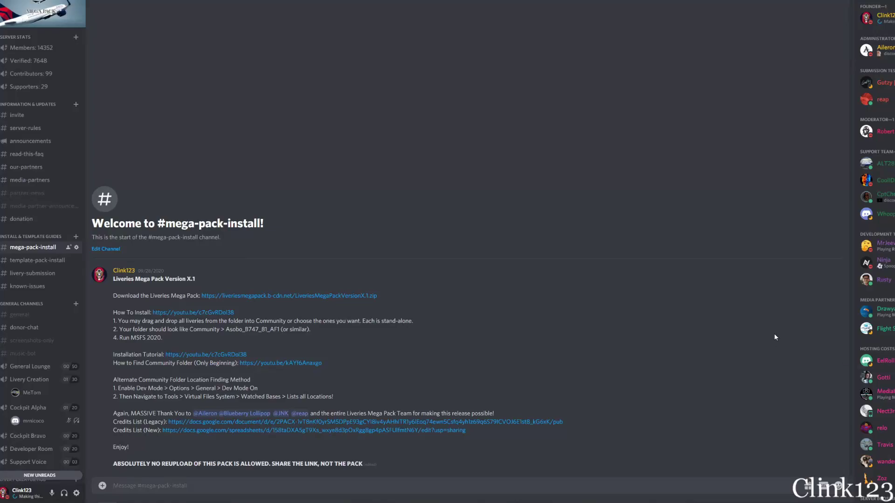
Go to #server-rules and react ✅ to the roles message to unlock server access
mouse_move(773, 337)
click(39, 128)
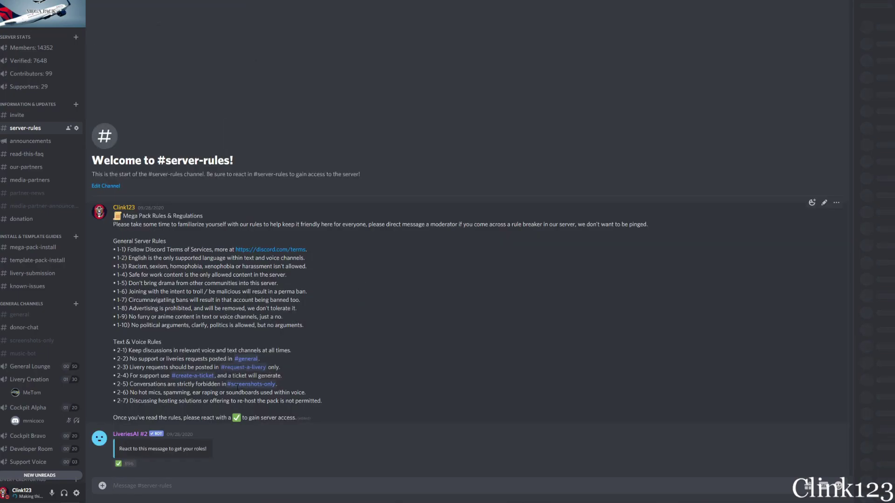
click(129, 464)
Return to #mega-pack-install and select the full Liveries Mega Pack zip download URL
click(39, 251)
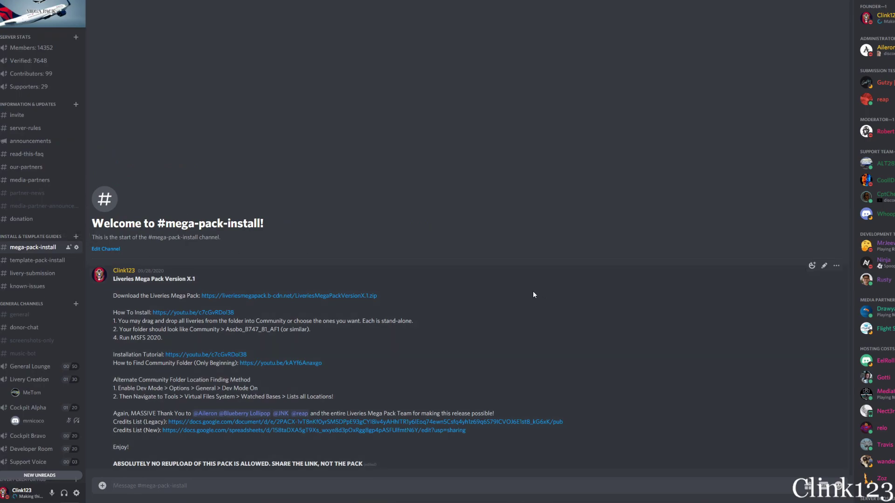
drag(113, 296, 390, 298)
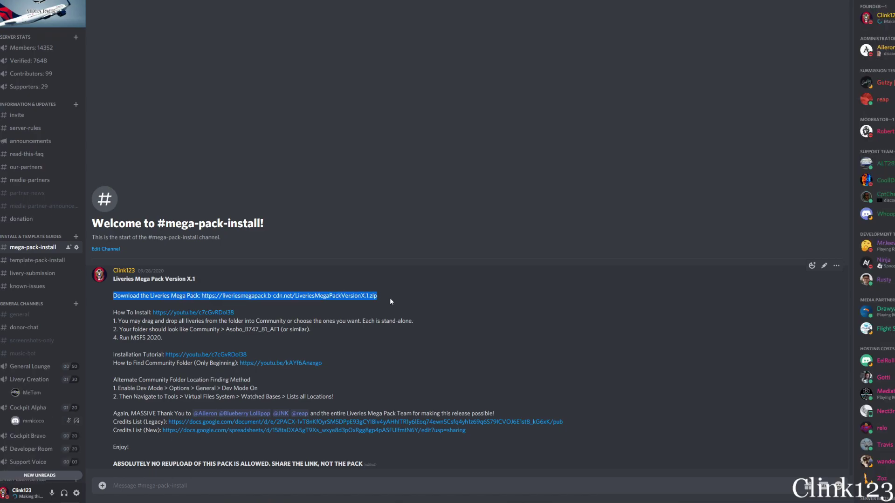
click(390, 298)
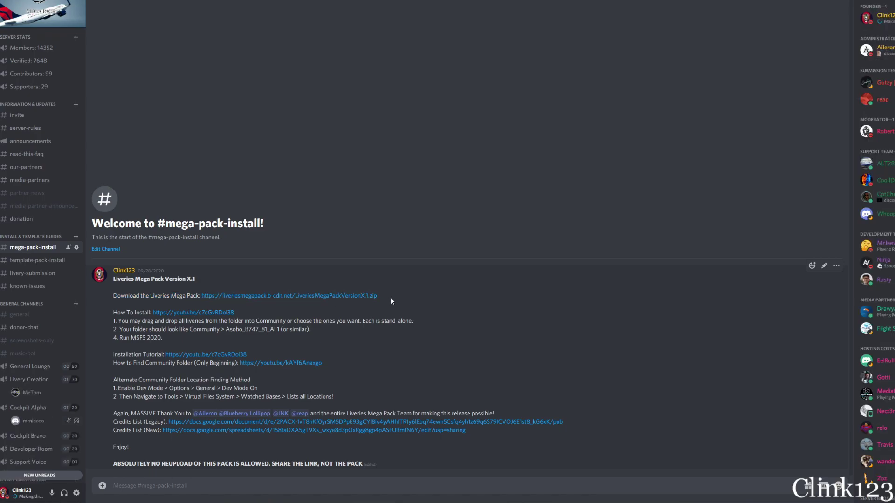
drag(390, 297, 203, 300)
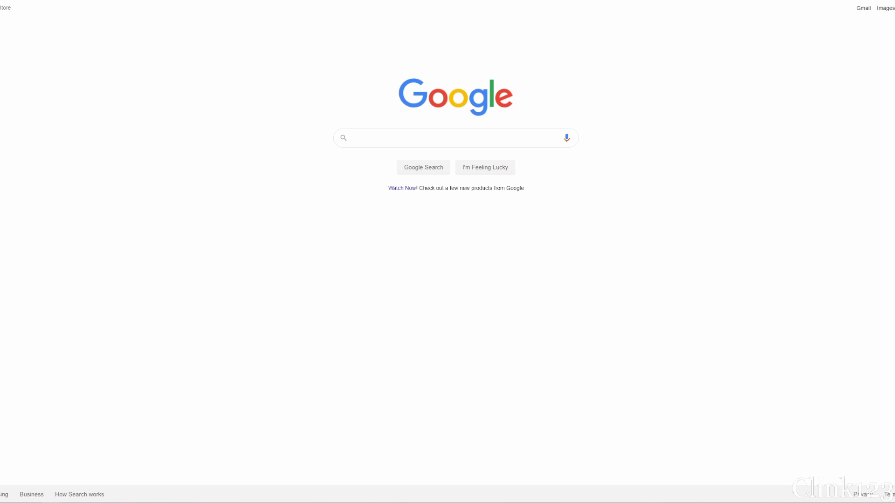
Paste the zip link into Chrome's address bar to download LiveriesMegaPackVersionX.1.zip
text(https://liveriesmegapack.b-cdn.net/LiveriesMegaPackVersionX.1.zip)
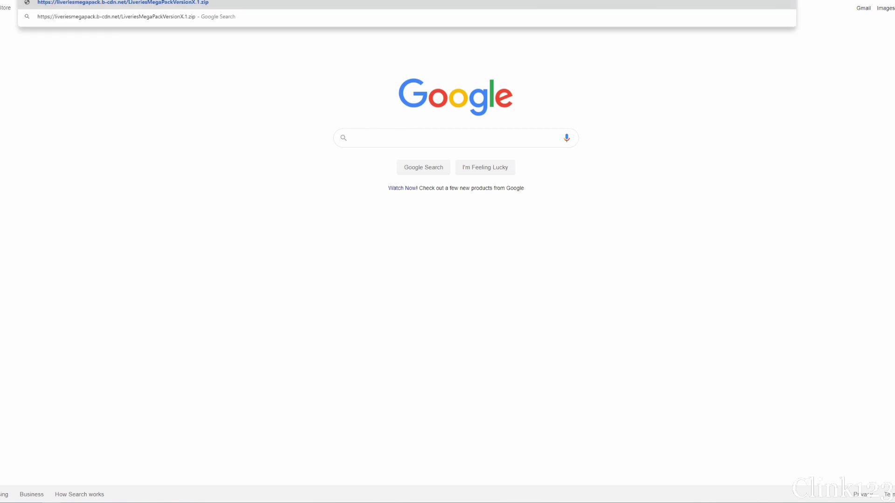
key(Return)
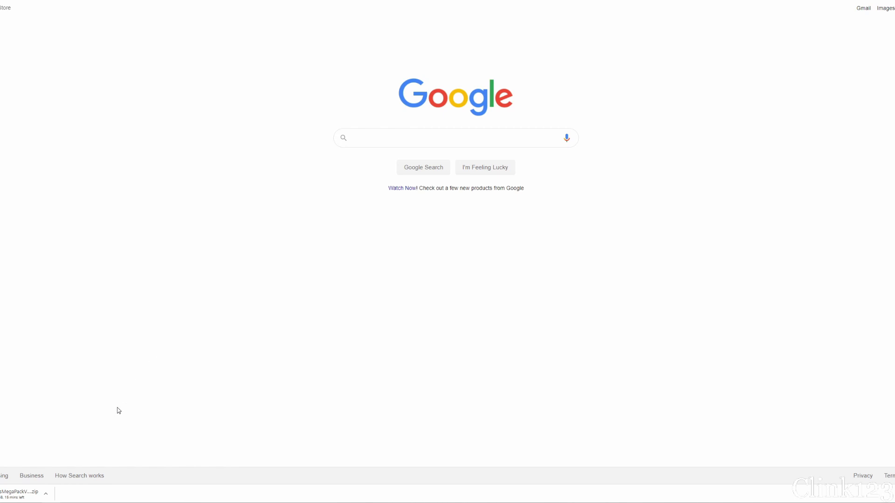
Tile the Downloads folder, Community folder and the zip opened in WinRAR side by side
mouse_move(50, 488)
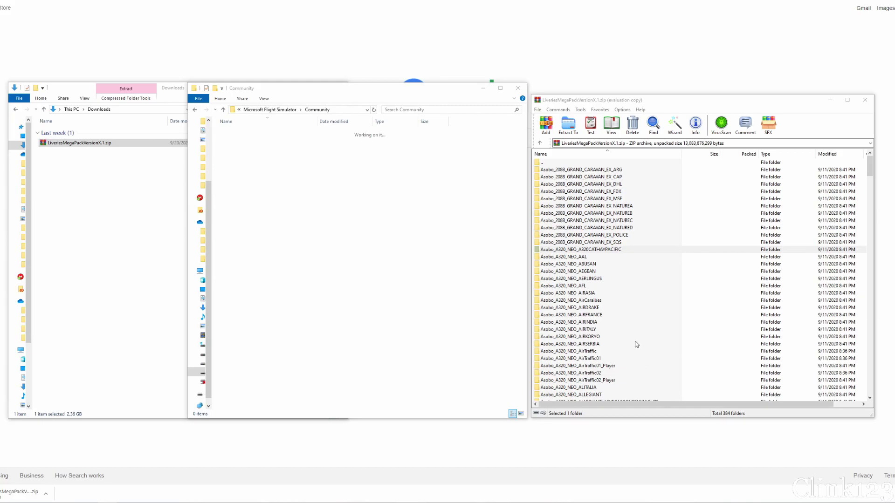
click(600, 184)
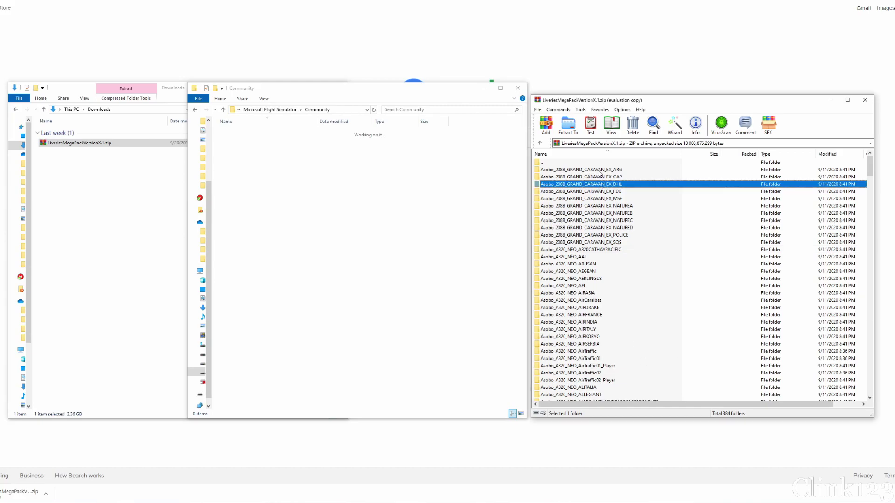
click(599, 171)
click(91, 163)
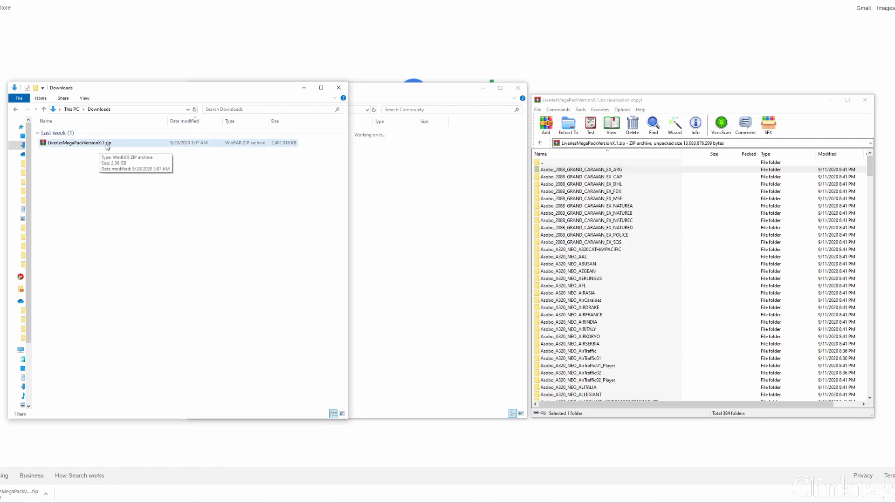
click(621, 102)
click(453, 149)
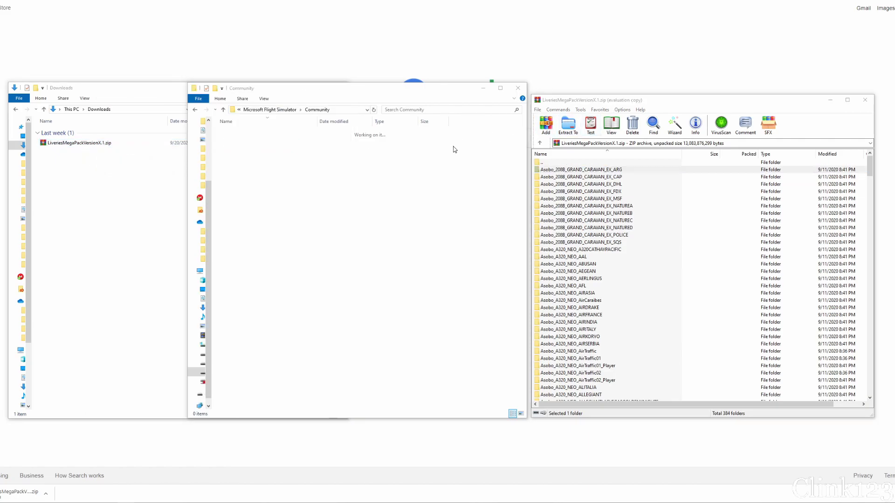
click(638, 105)
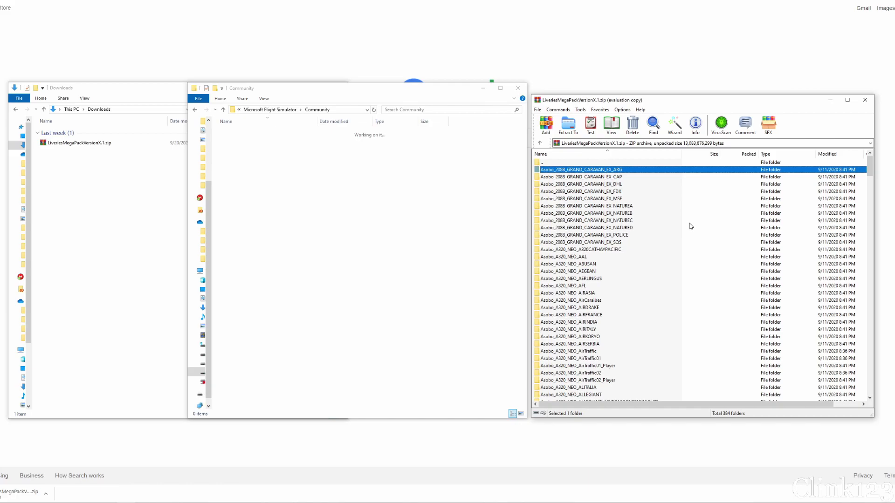
Select all 384 livery folders in WinRAR and drag them into the Community folder
scroll(844, 187, down, 5)
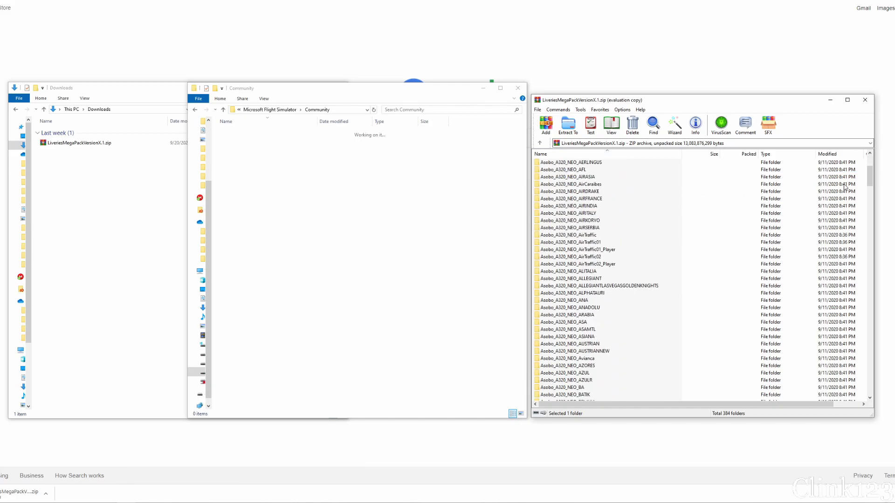
drag(869, 177, 869, 158)
shift+click(584, 396)
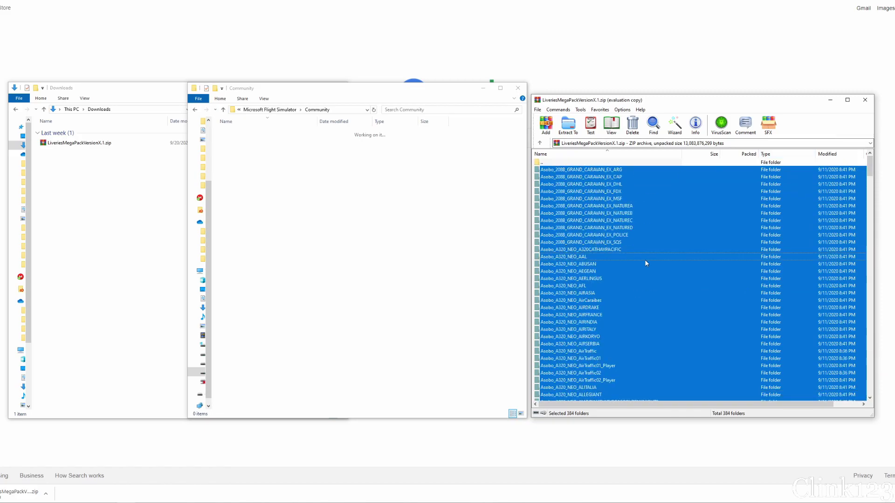
drag(644, 259, 367, 247)
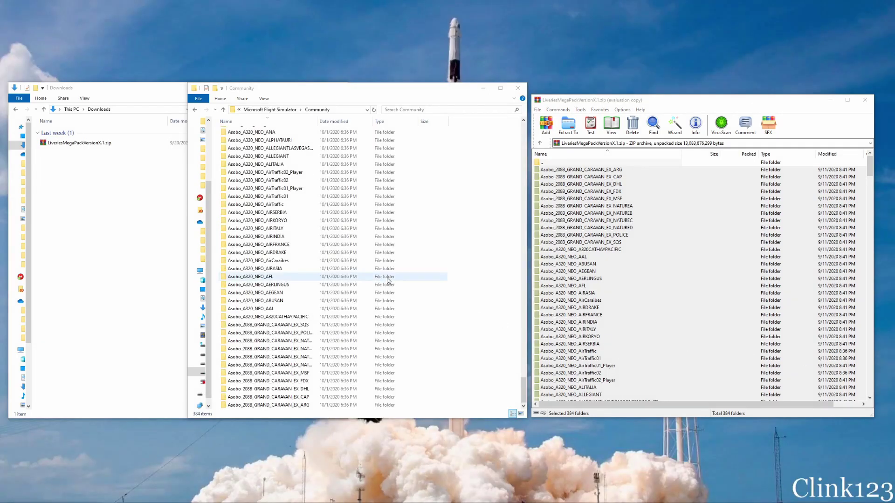
Scroll the Community folder's 384 liveries and select the Asobo_TBM930_YELLOW folder
click(449, 279)
drag(523, 392, 508, 137)
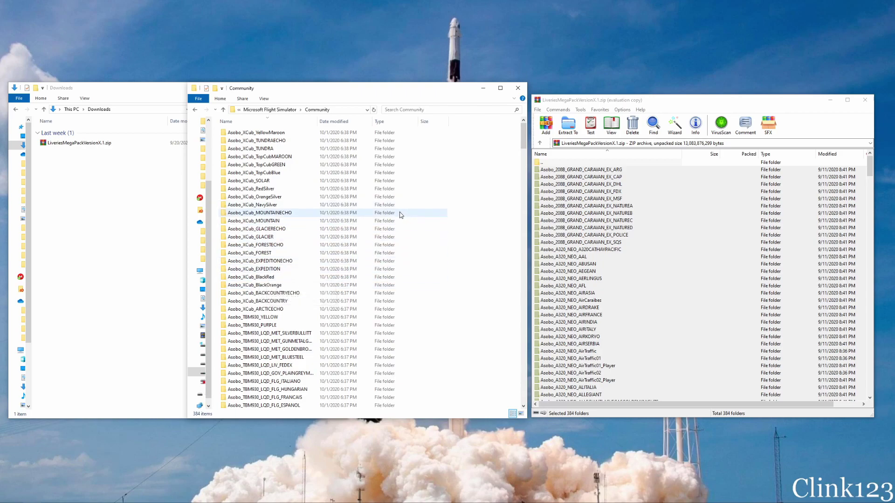
scroll(399, 215, down, 3)
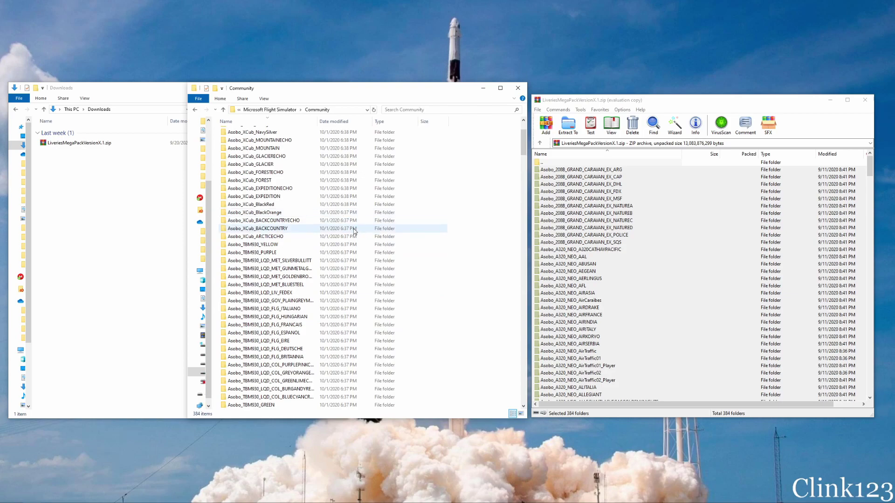
click(307, 245)
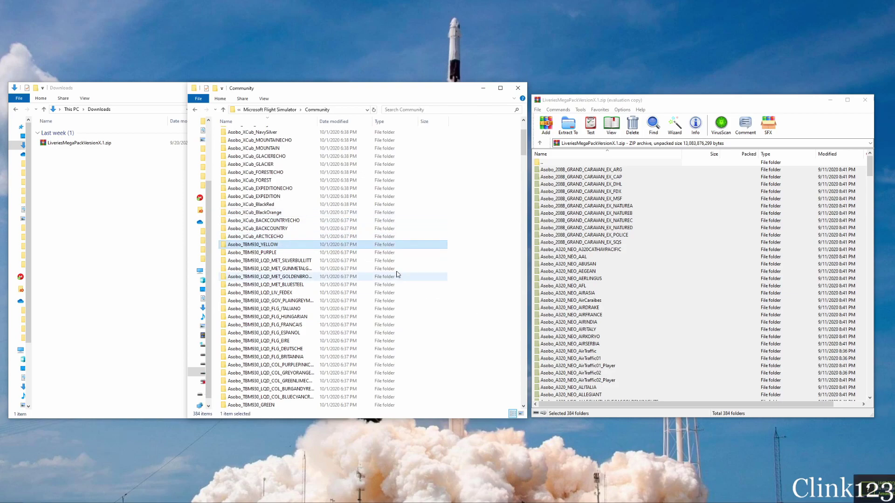
right_click(290, 243)
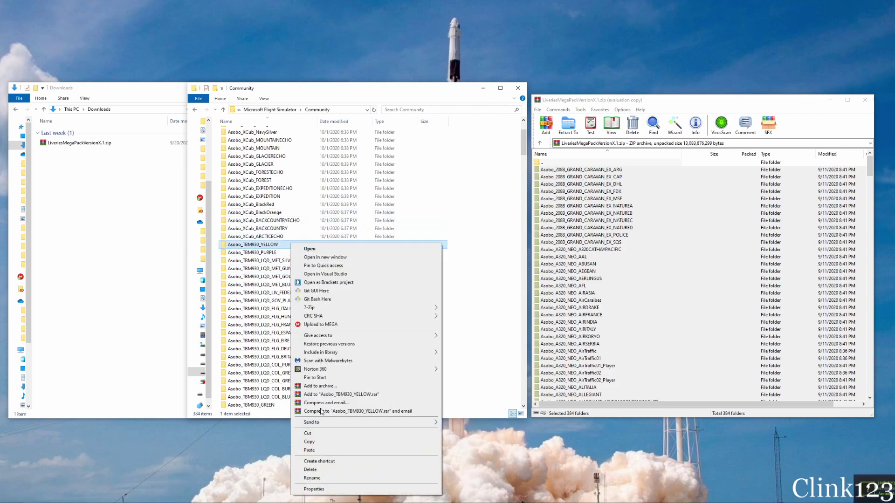
click(447, 267)
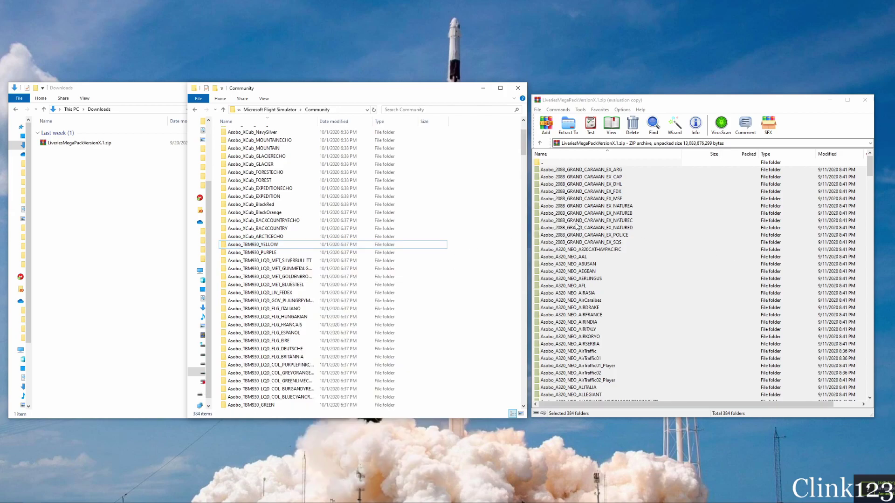
click(685, 270)
click(652, 344)
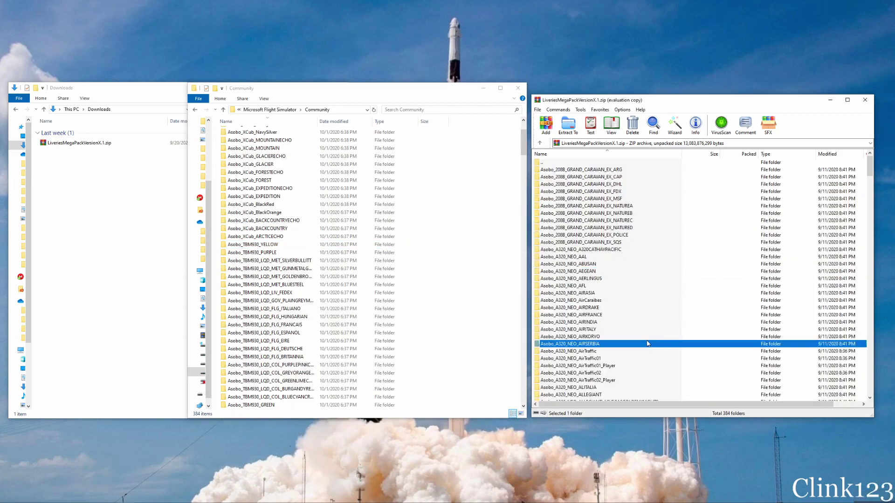
click(459, 308)
scroll(479, 259, down, 14)
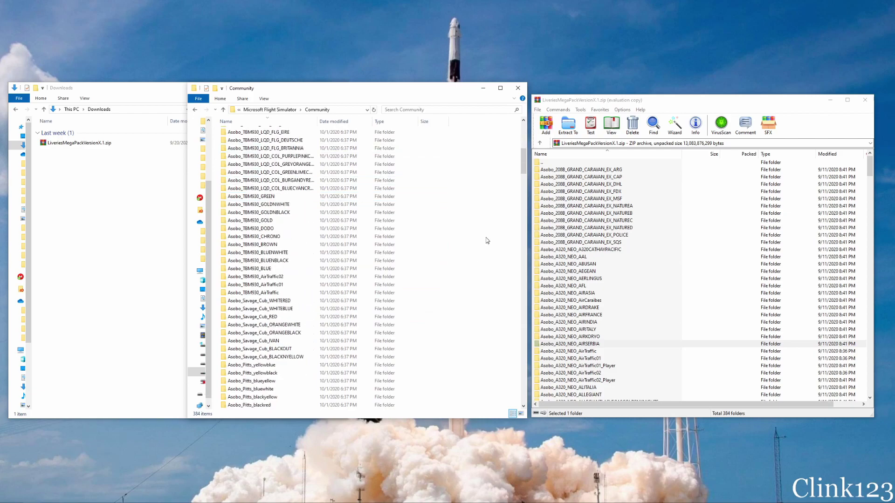
drag(526, 180, 525, 180)
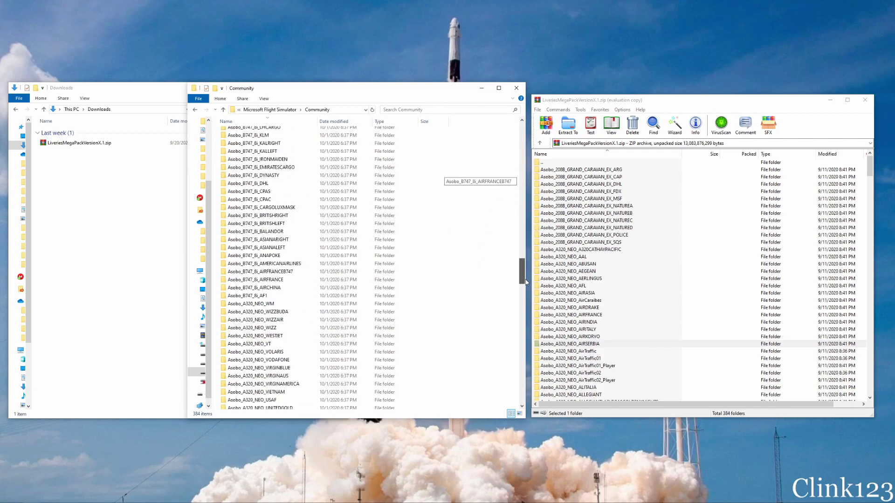
drag(525, 282, 536, 125)
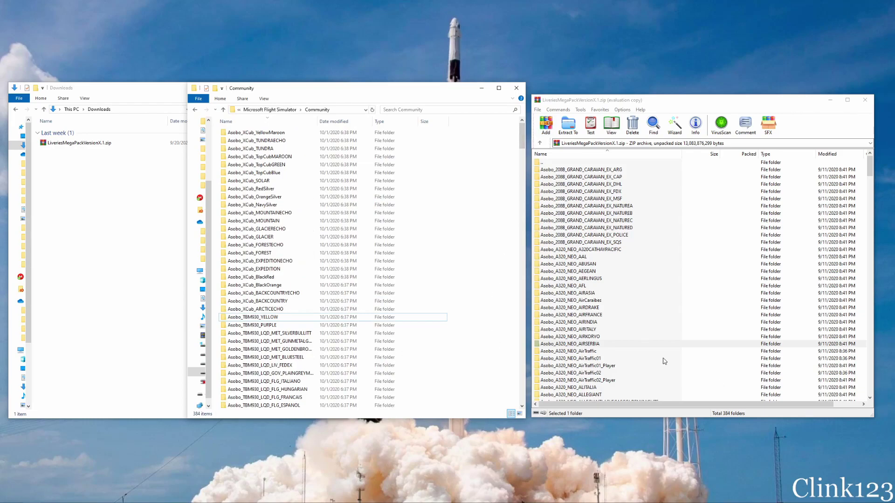
drag(530, 417, 523, 418)
click(481, 382)
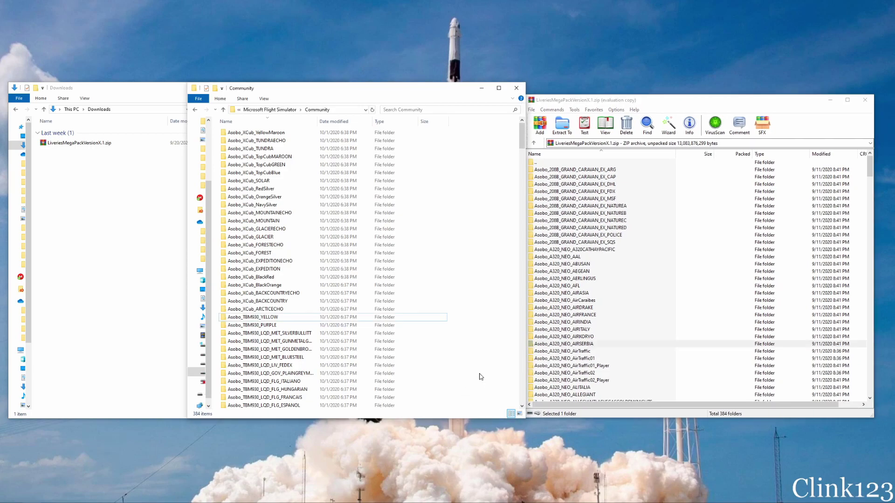